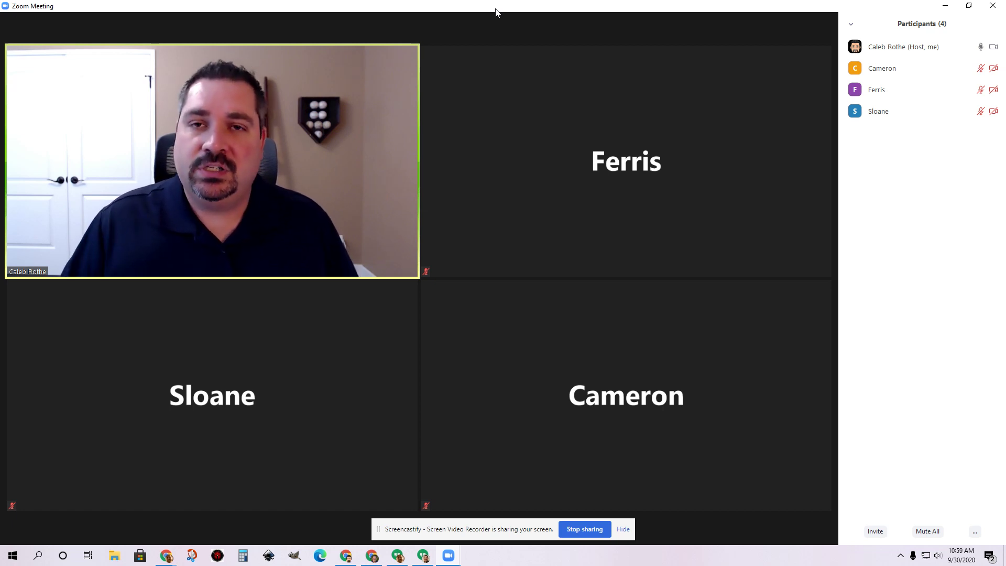
Rearrange the gallery video tiles so the host's tile stays first and the participants in the second and fourth positions are swapped
mouse_move(499, 11)
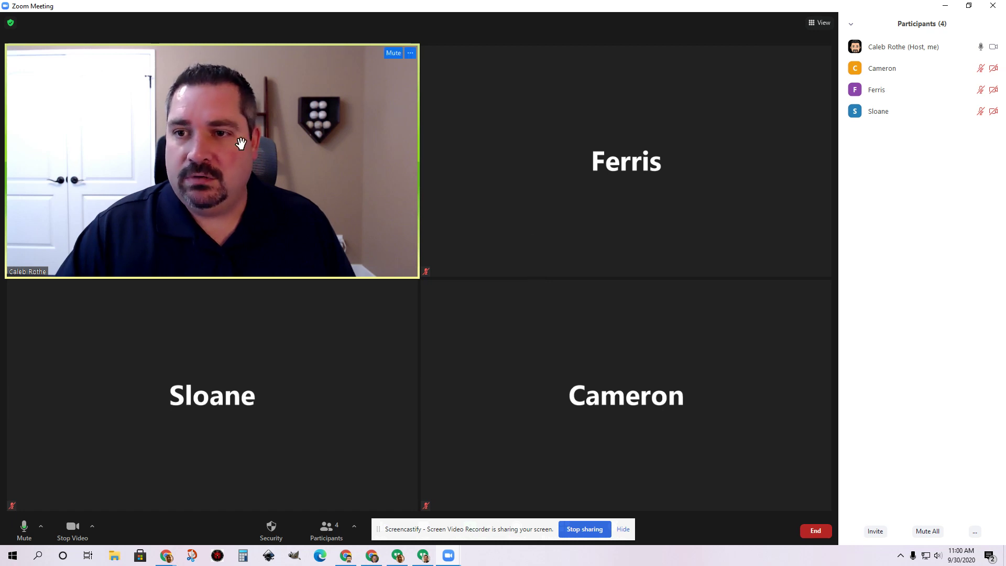
left_click_drag(219, 137, 641, 140)
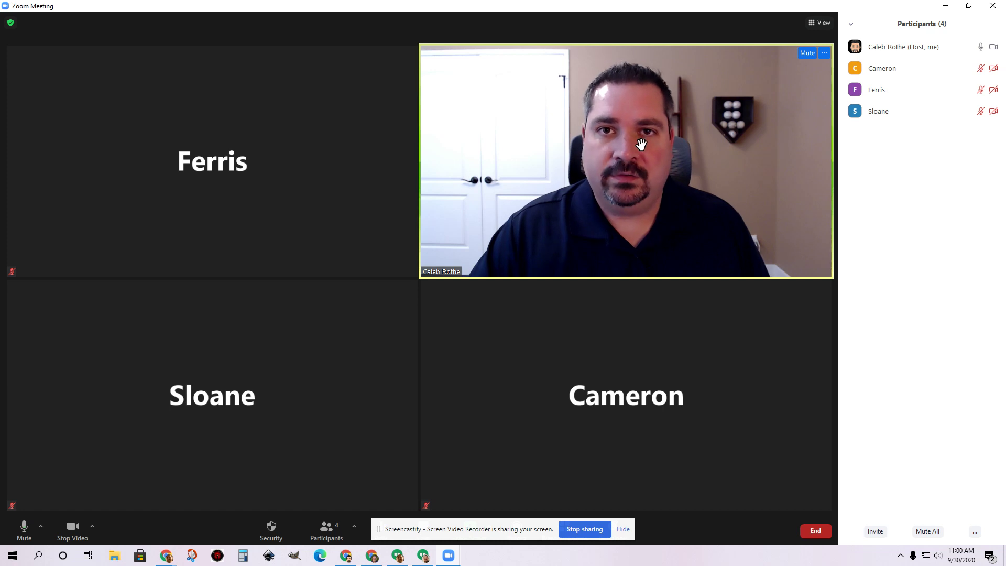
left_click_drag(642, 141, 210, 387)
left_click_drag(273, 390, 620, 393)
left_click_drag(665, 422, 335, 210)
left_click_drag(622, 193, 589, 427)
left_click_drag(317, 409, 580, 243)
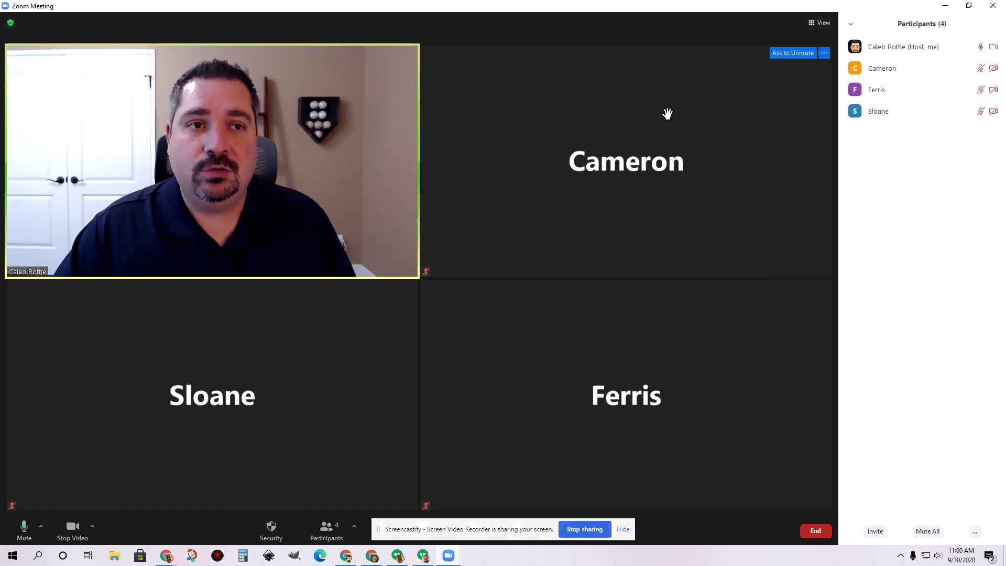
Enable Follow Host's Video Order and try to move the host's tile to the second gallery position
left_click(821, 24)
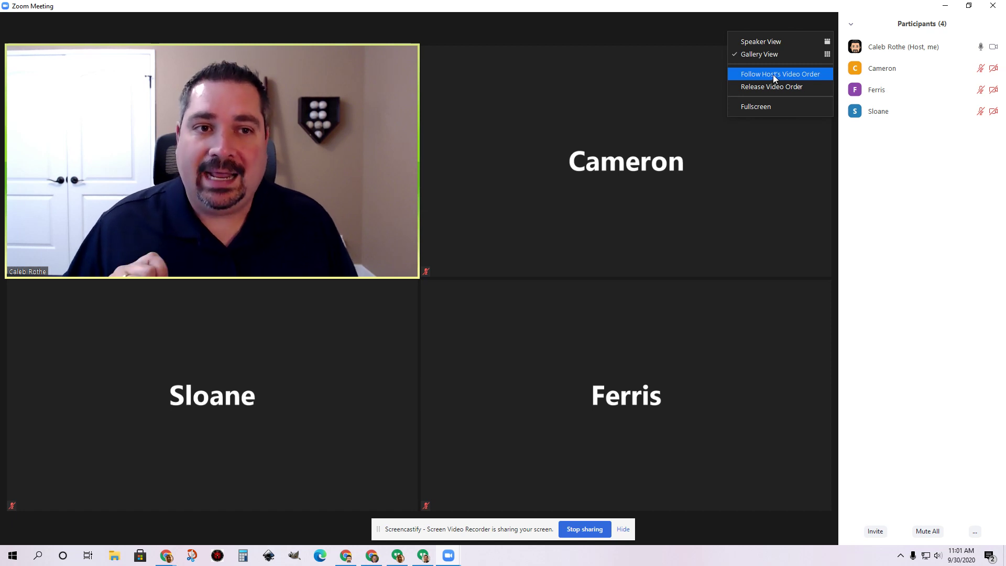
left_click(773, 74)
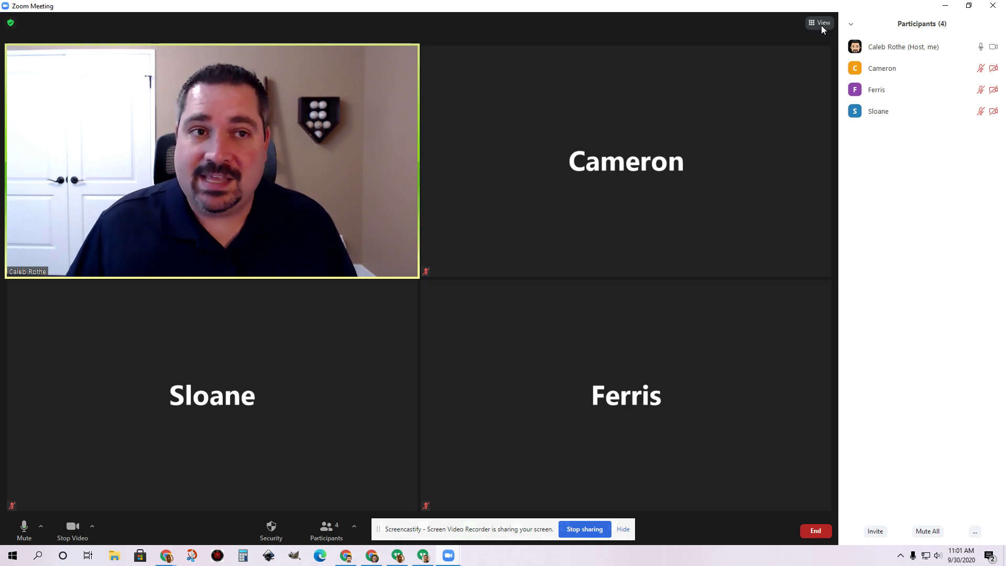
left_click_drag(351, 202, 597, 205)
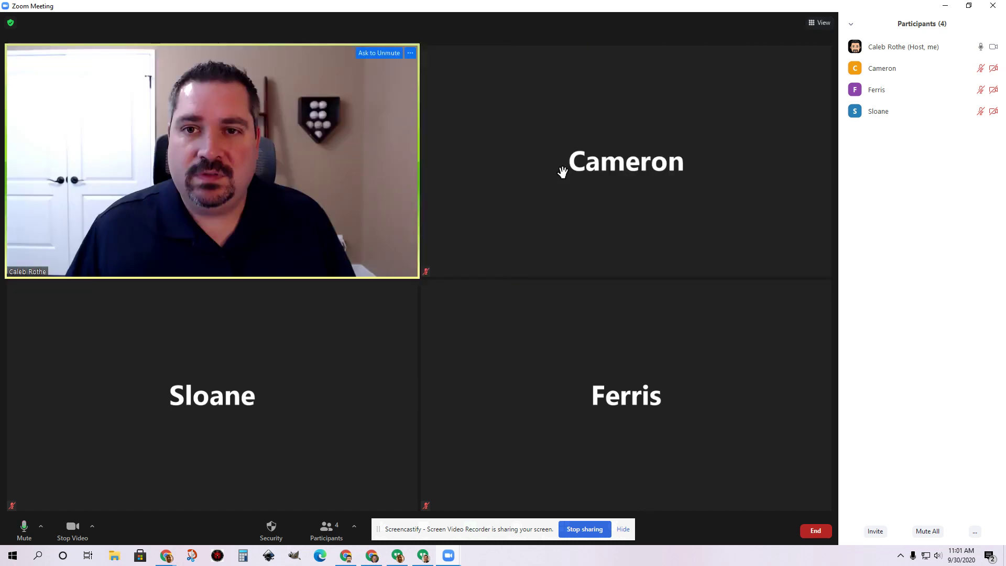
Turn off Follow Host's Video Order and switch the meeting layout to Speaker View
left_click(821, 24)
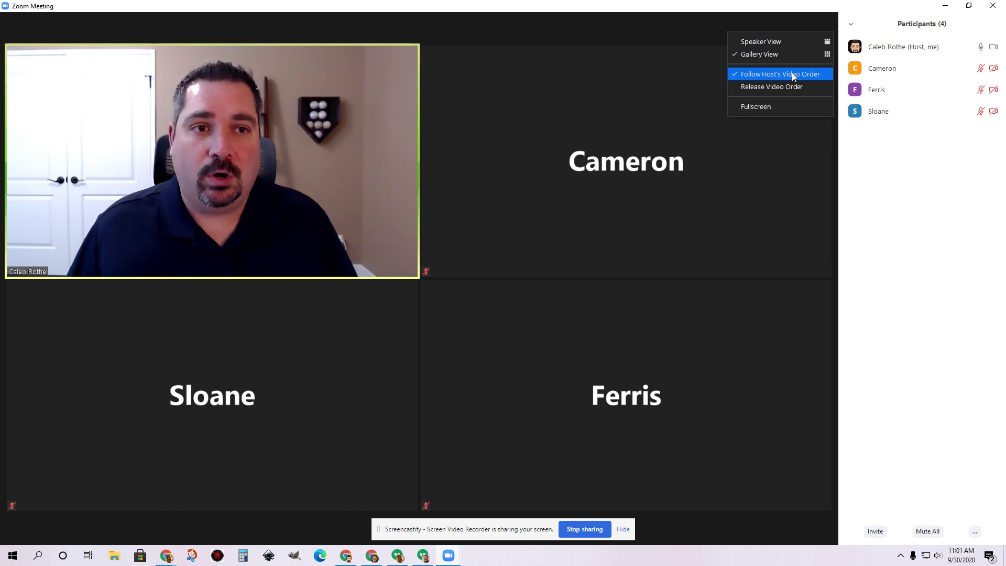
left_click(776, 74)
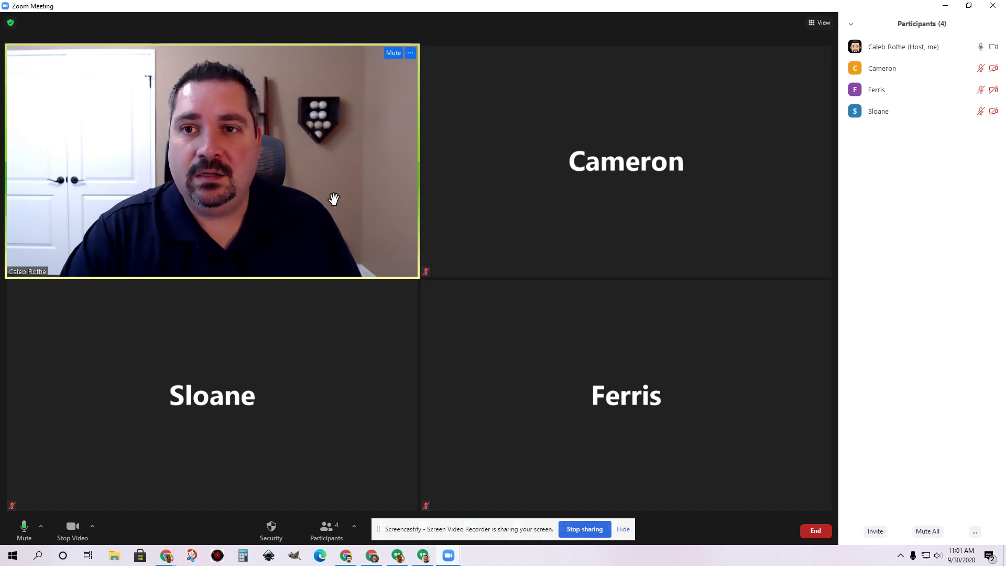
left_click(822, 25)
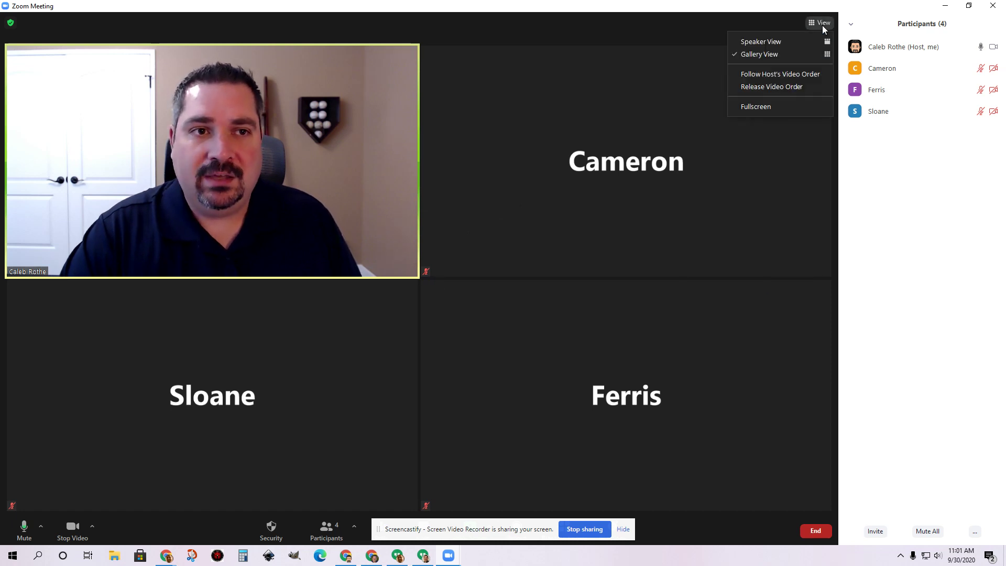
left_click(788, 41)
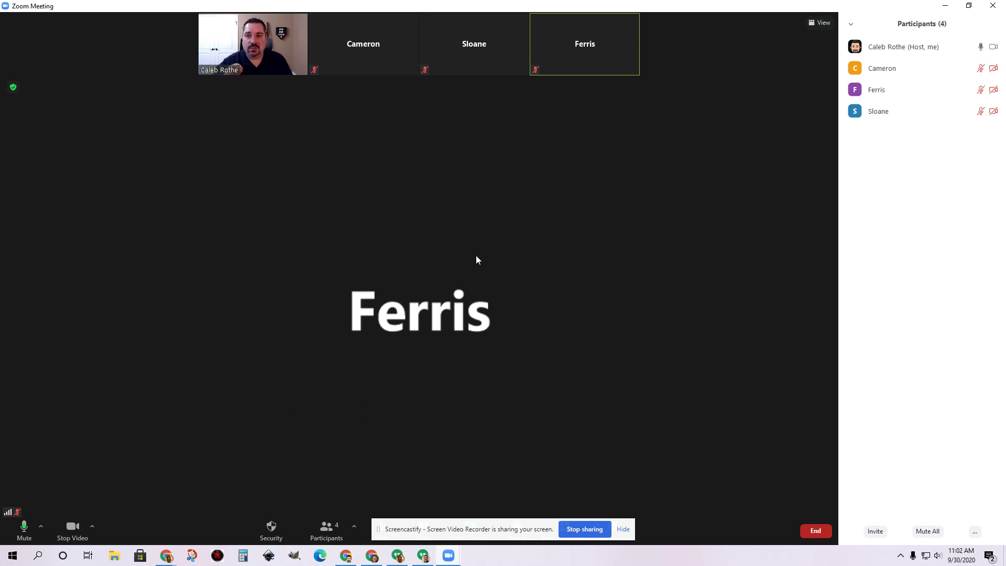
Pin the first guest's video, and add pins for the other two guests so all three are pinned together
mouse_move(408, 24)
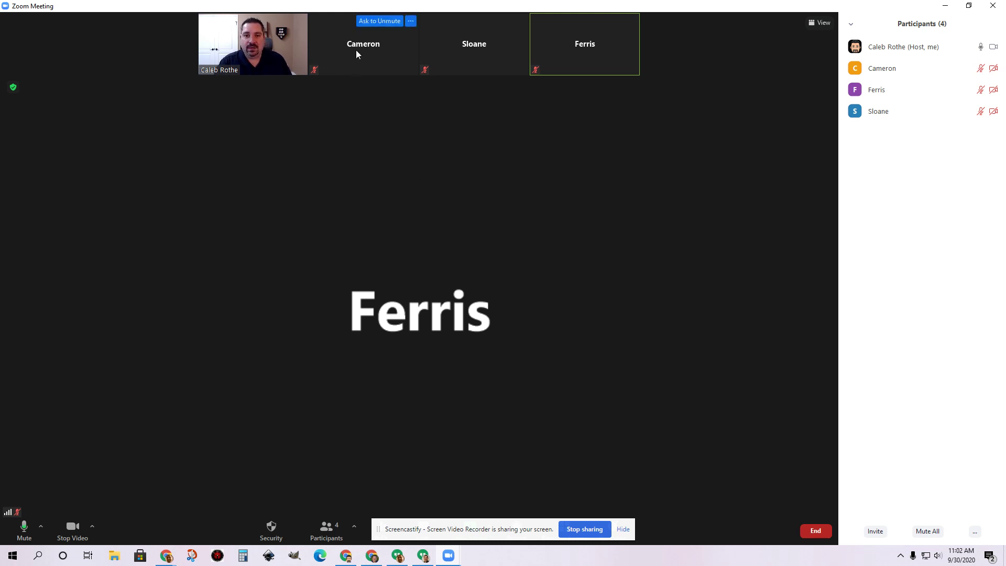
left_click(411, 22)
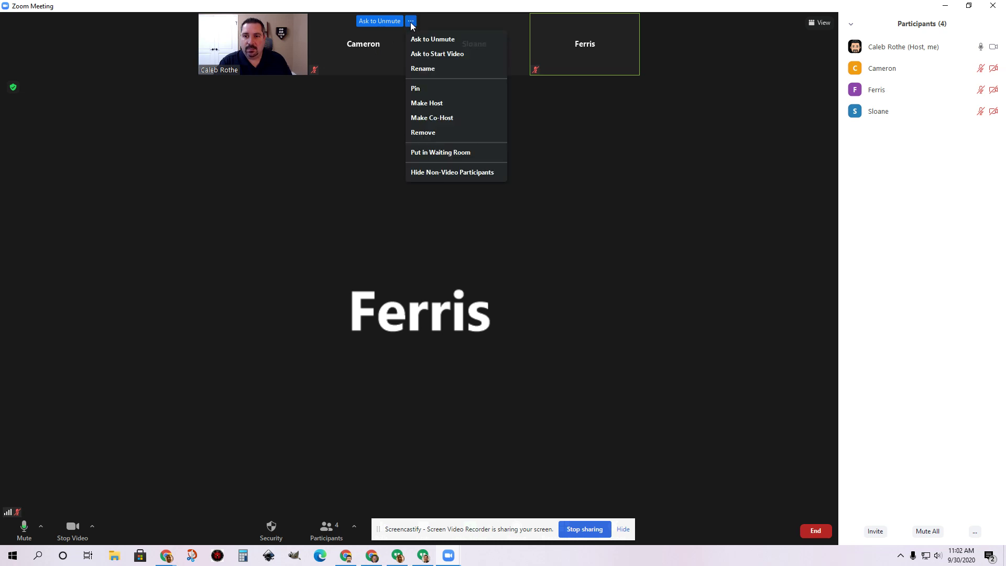
left_click(417, 89)
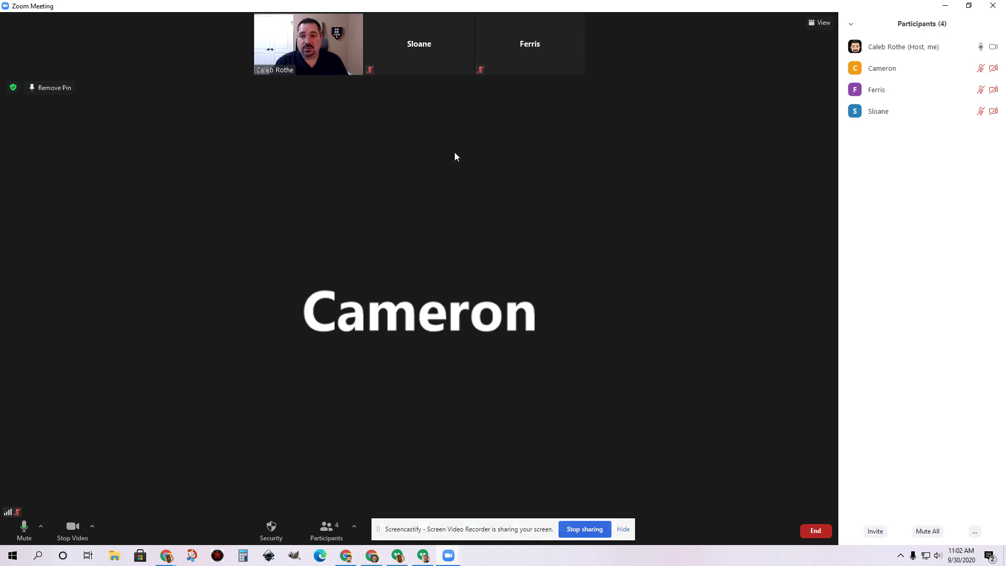
left_click(466, 22)
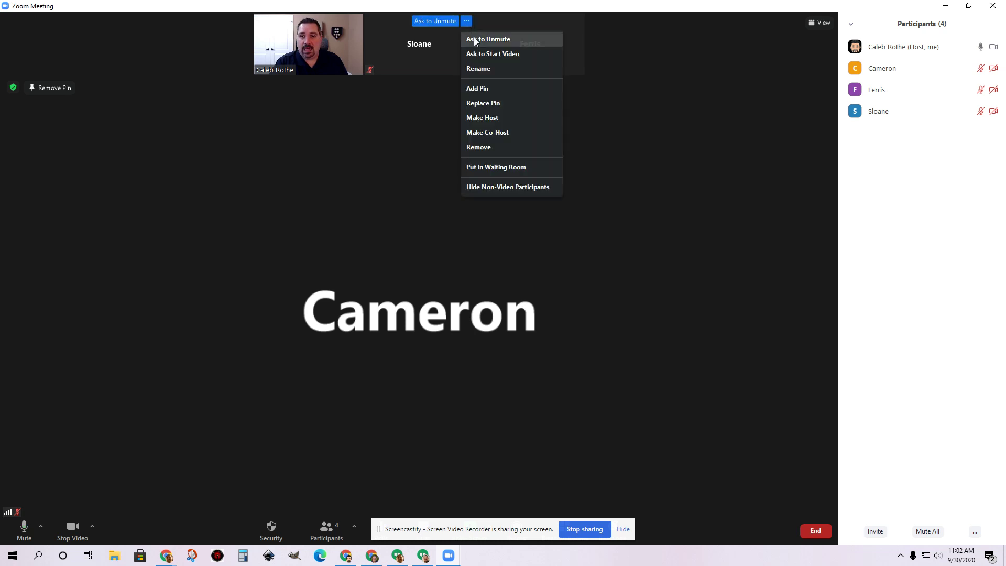
left_click(484, 94)
left_click(522, 48)
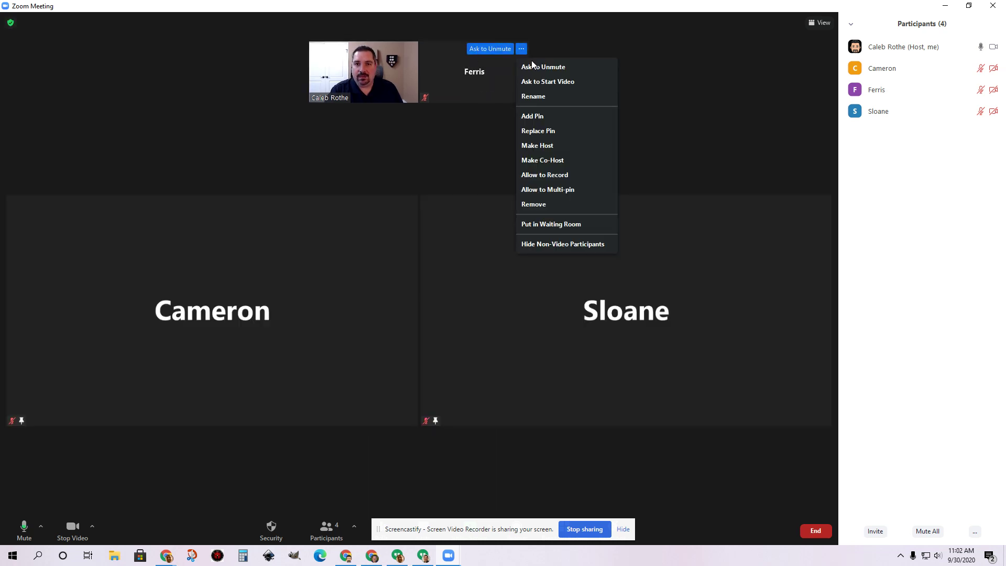
left_click(539, 116)
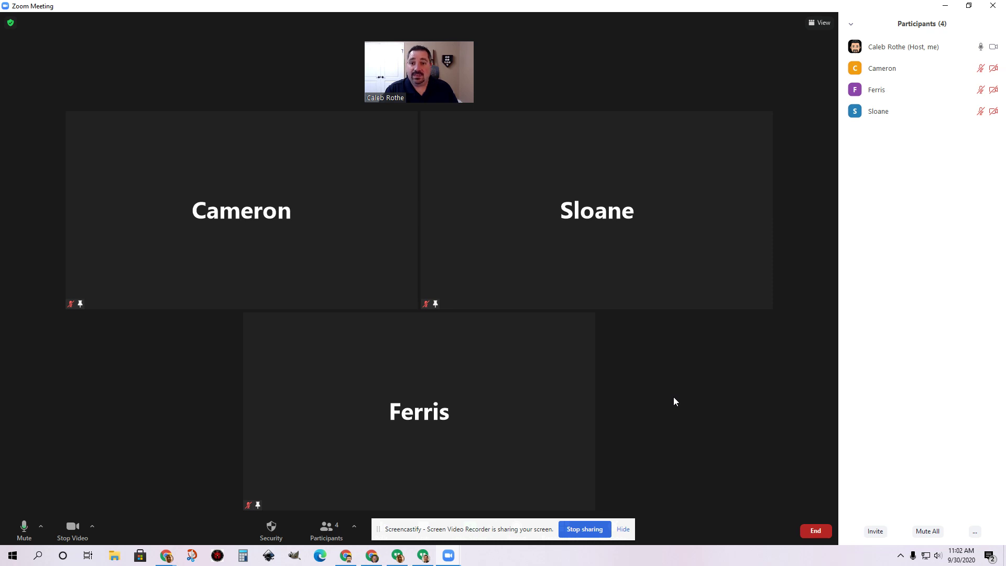
Remove the pins from all three guests one after another
mouse_move(413, 122)
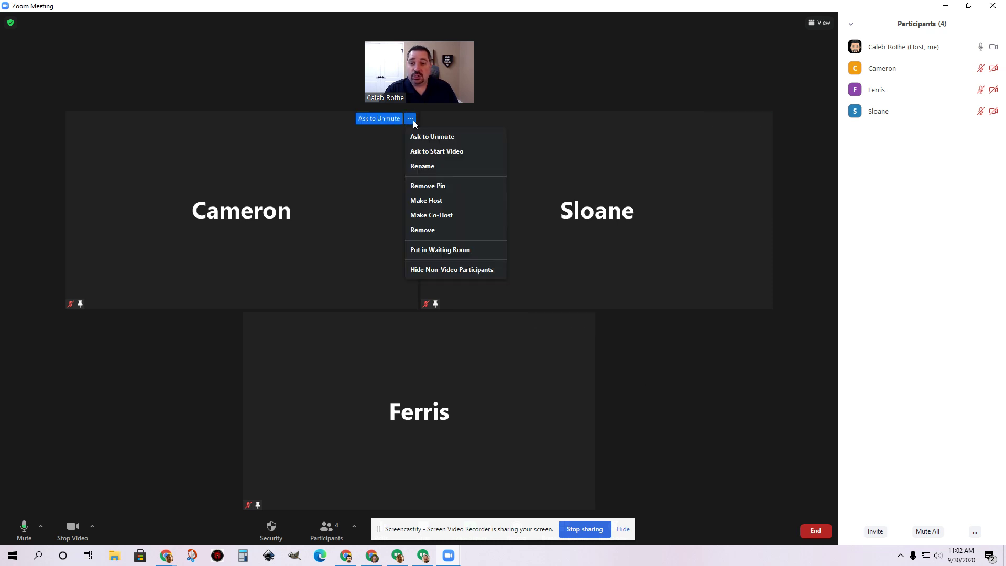
left_click(433, 185)
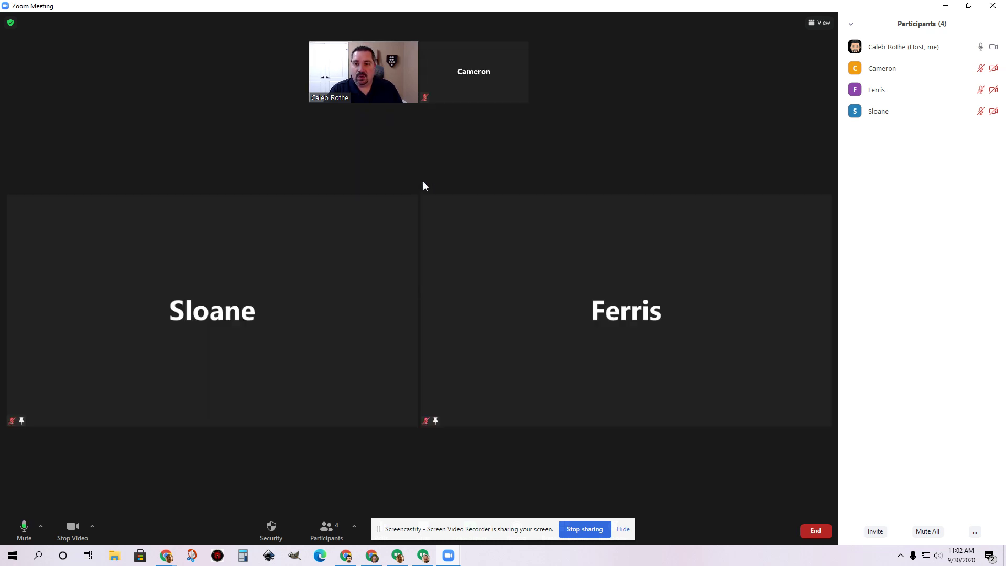
left_click(410, 203)
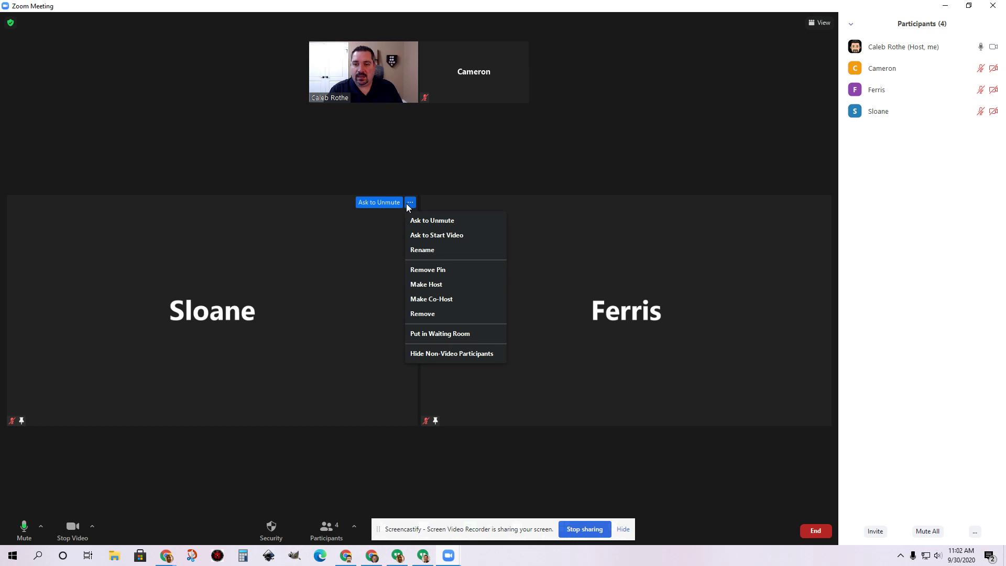
left_click(439, 272)
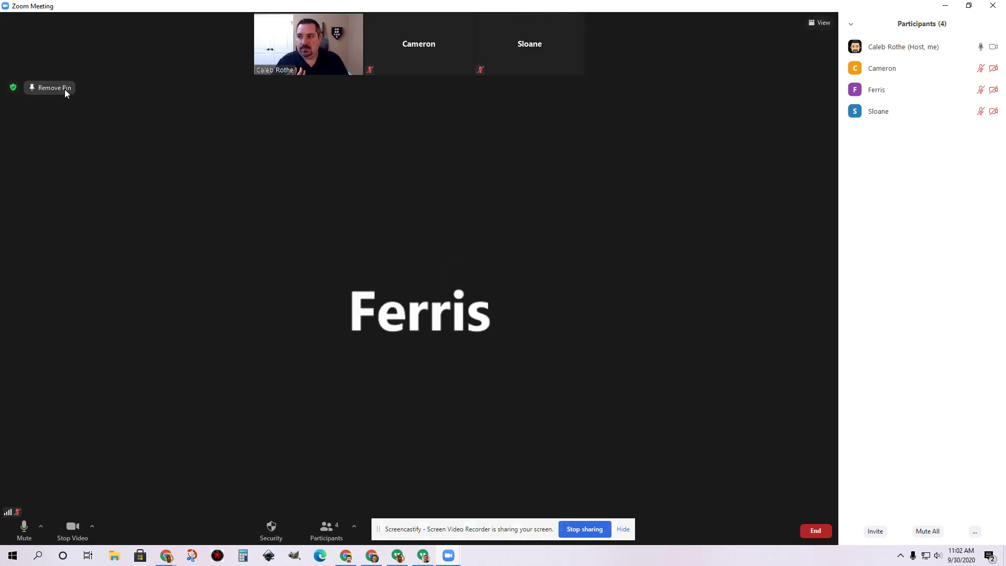
left_click(55, 88)
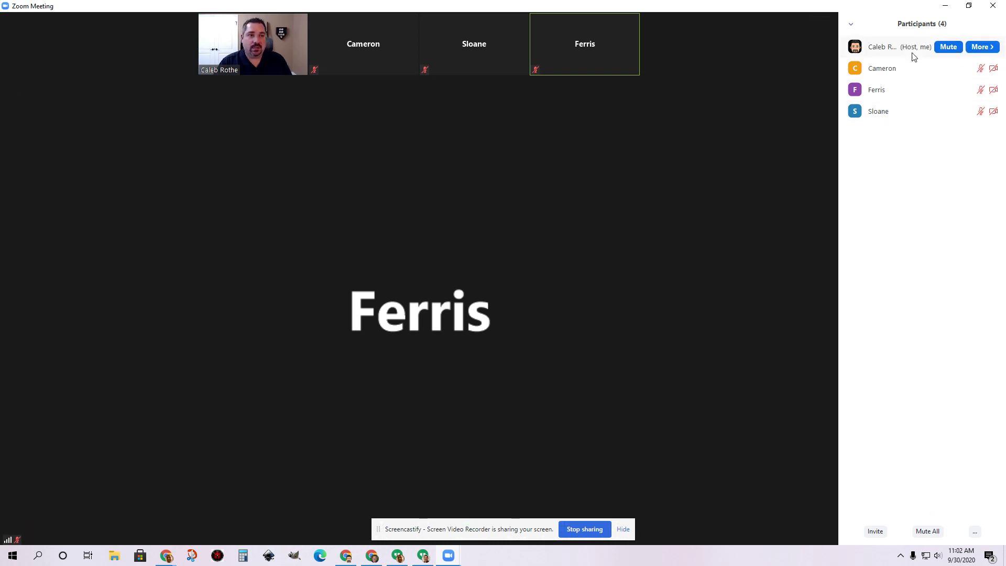
Compare the host controls offered for the first two guests in the participant list, including the multi-pin permission
mouse_move(892, 49)
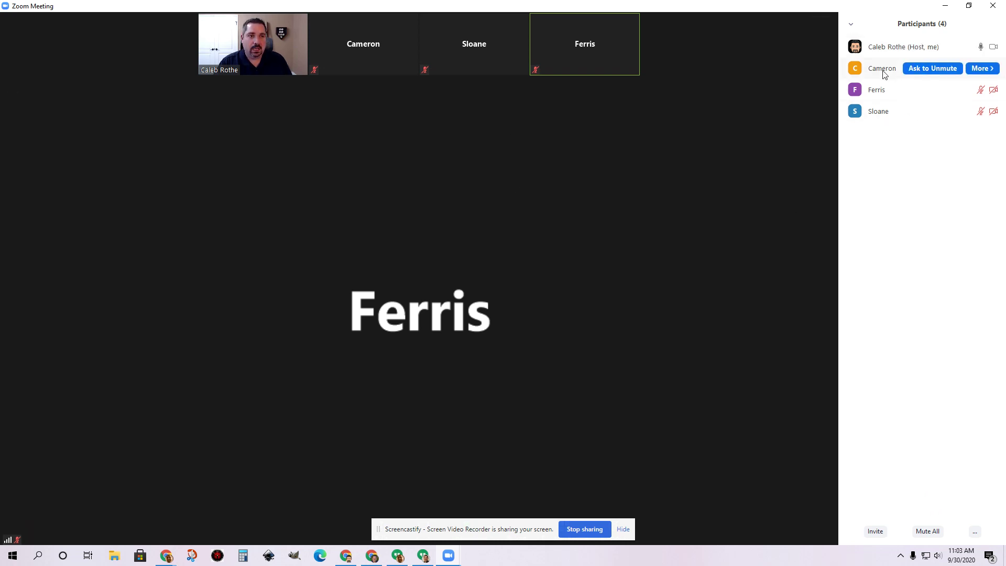
mouse_move(885, 74)
left_click(993, 72)
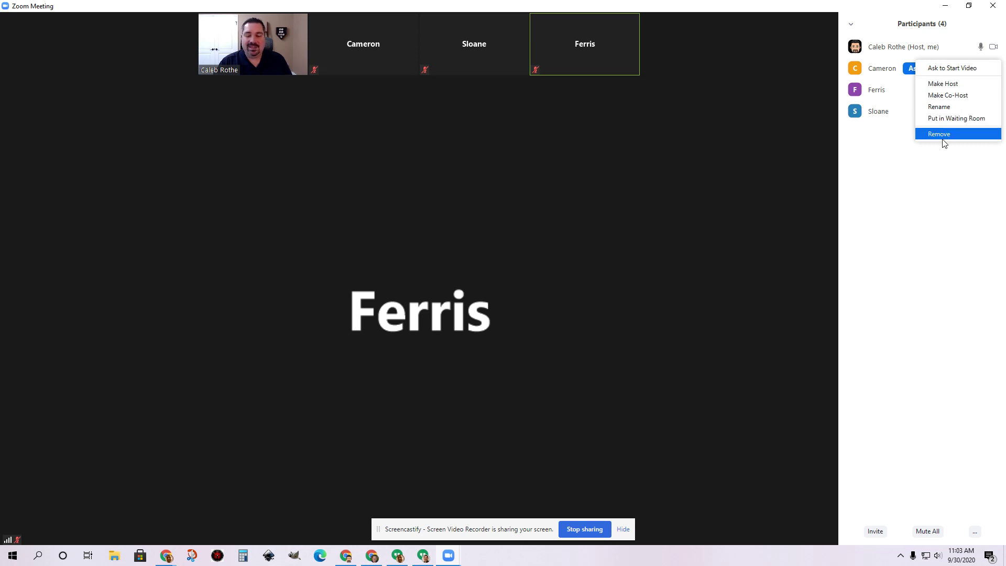
left_click(929, 211)
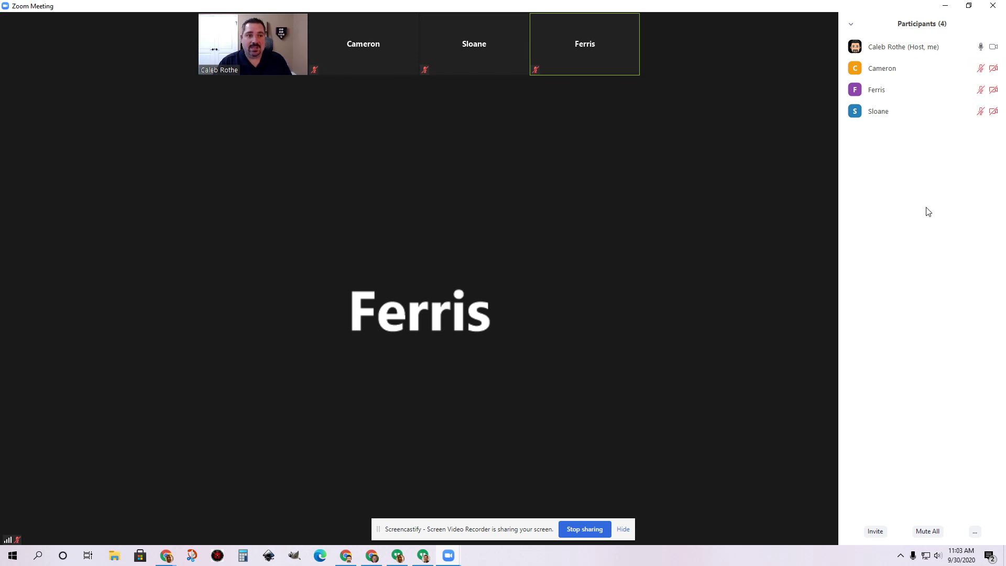
mouse_move(879, 92)
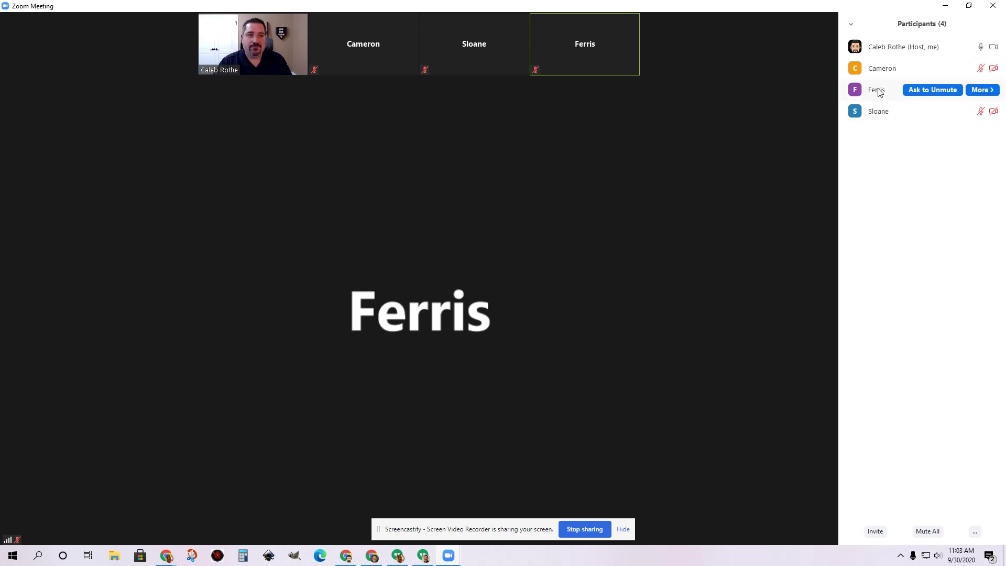
left_click(982, 90)
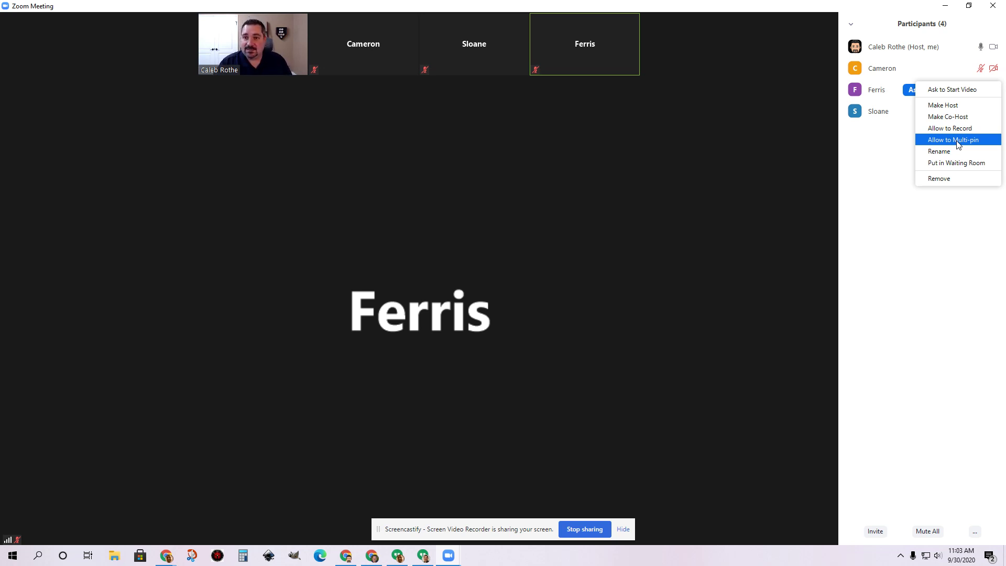
left_click(937, 310)
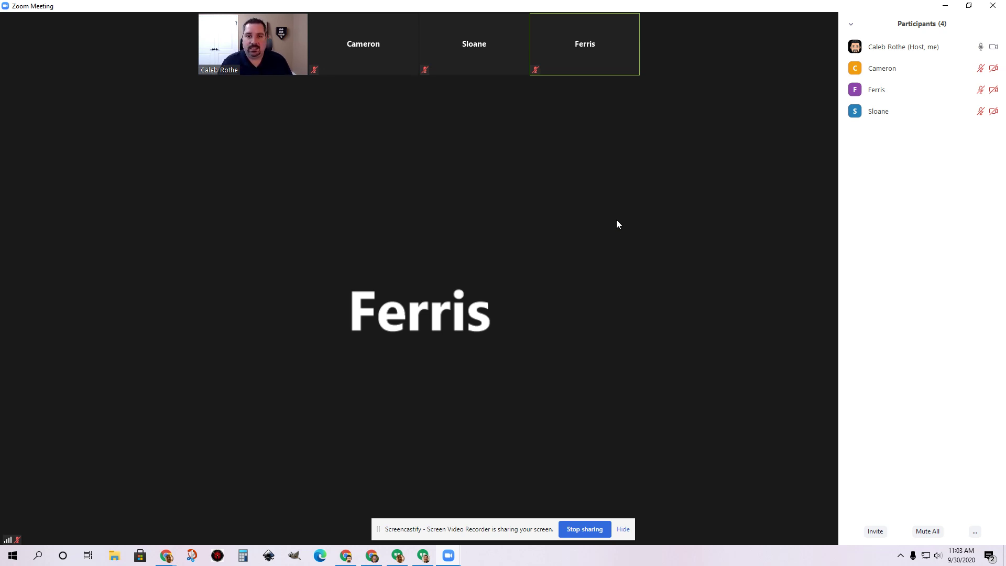
Spotlight the guest whose camera is on for everyone in the meeting
mouse_move(594, 224)
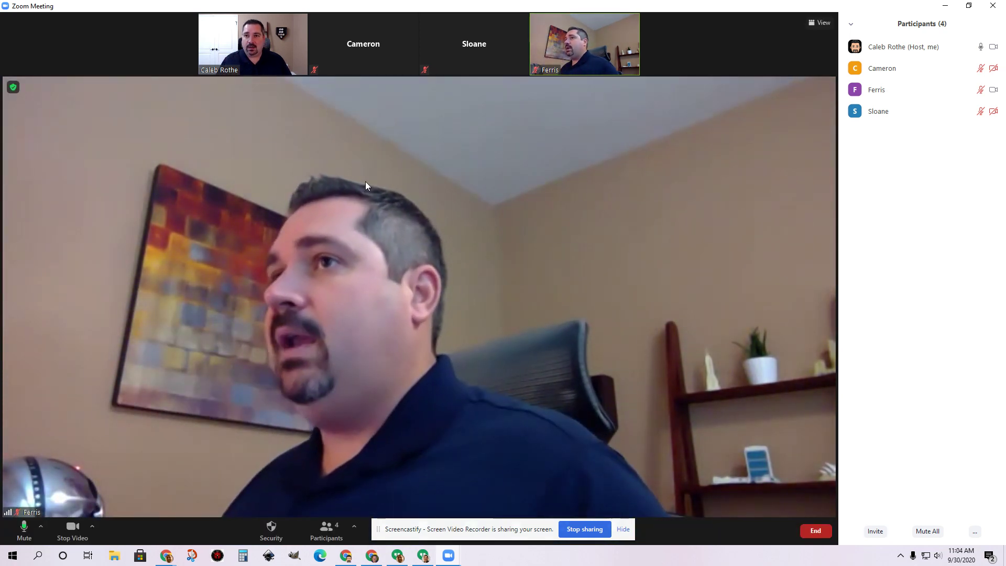
mouse_move(600, 56)
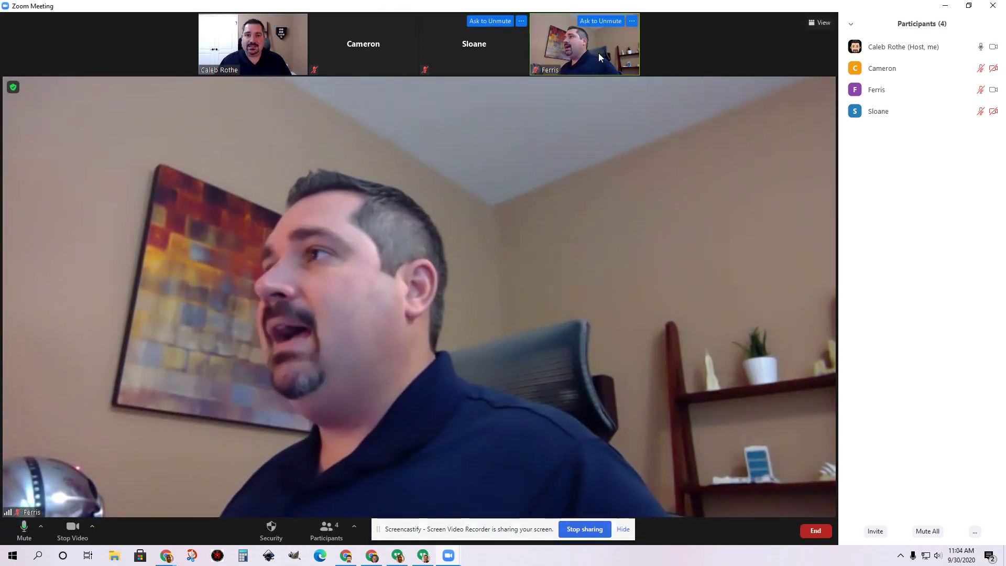
left_click(633, 22)
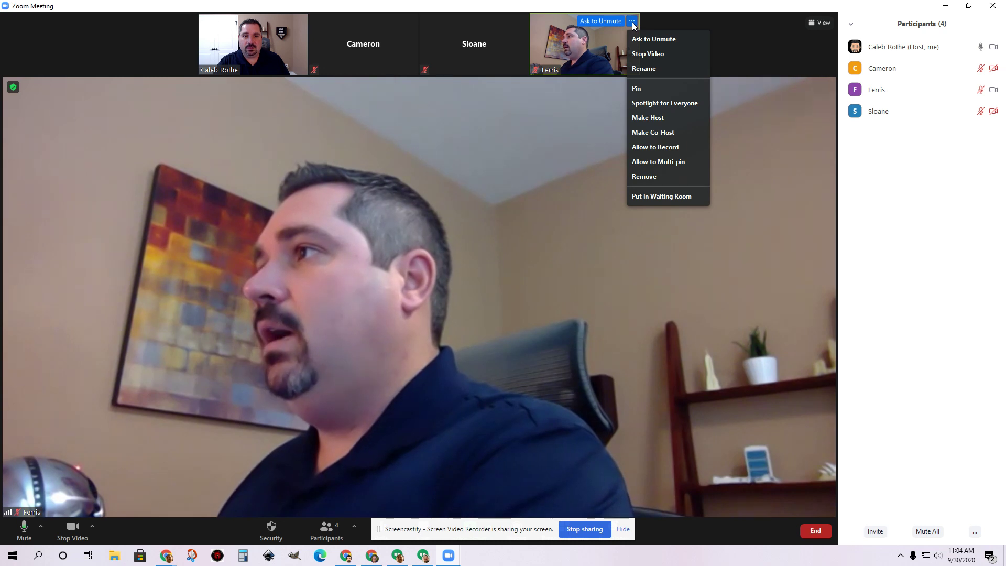
left_click(670, 103)
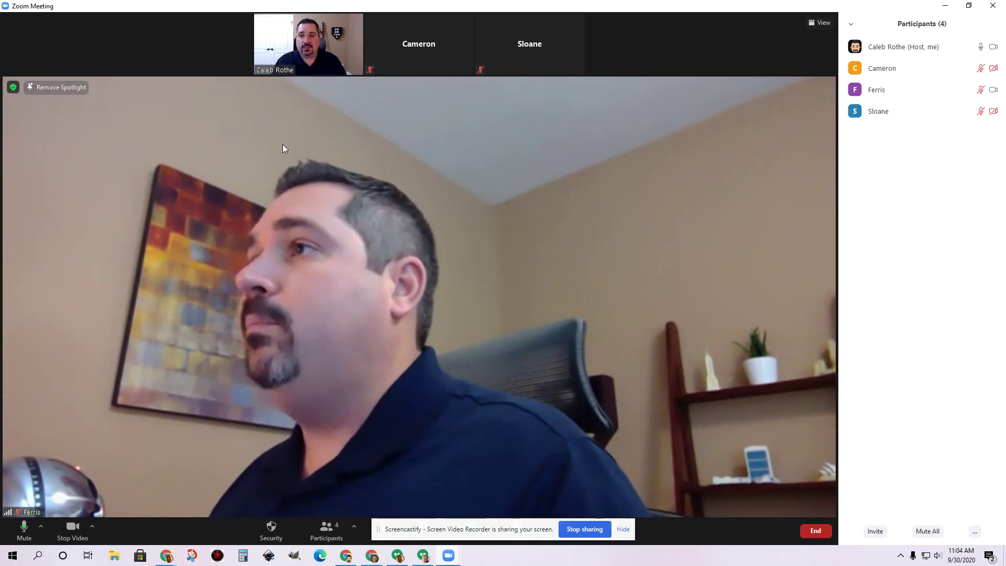
Remove the spotlight from the guest's video and switch the meeting layout back to Gallery View
mouse_move(471, 40)
left_click(466, 21)
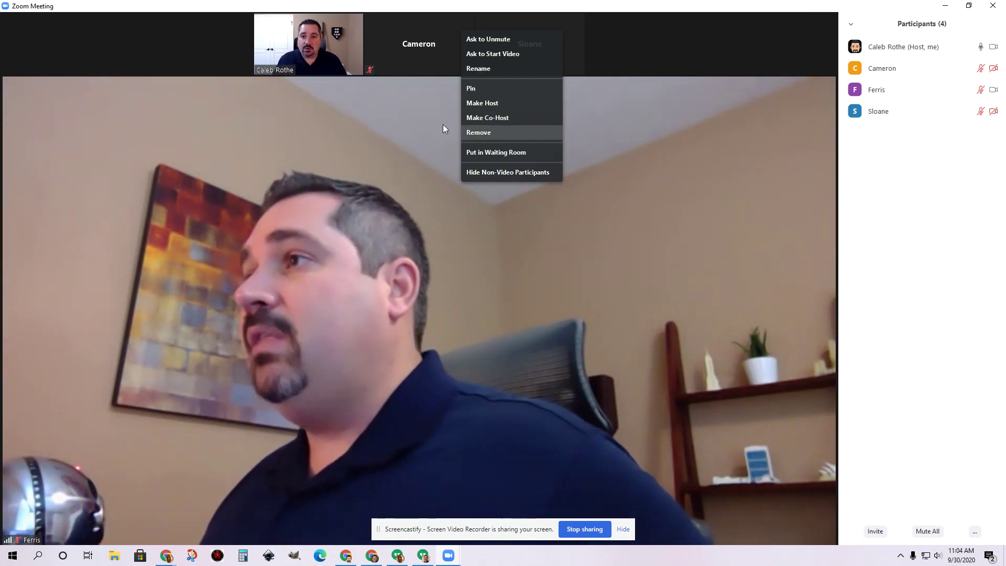
left_click(52, 87)
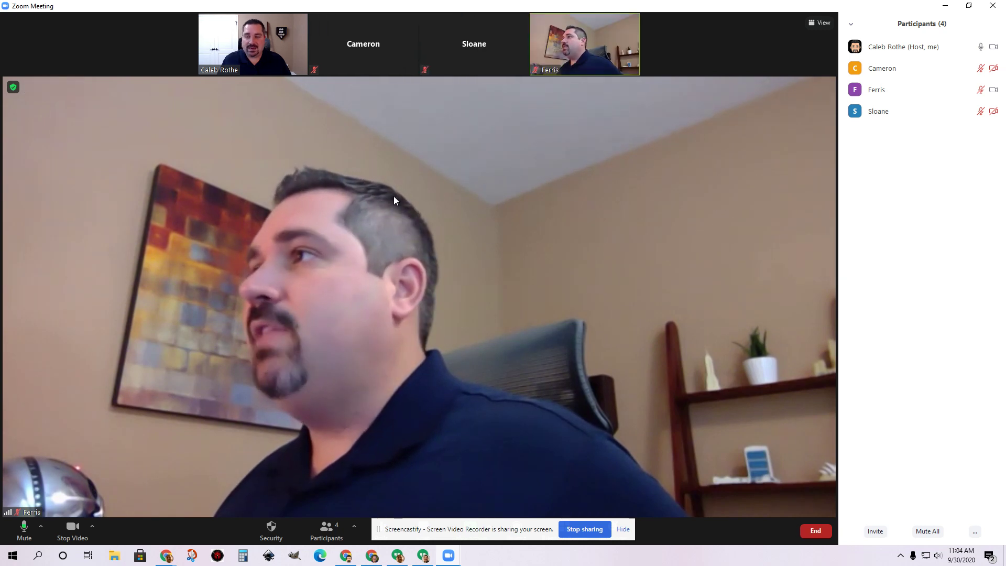
left_click(810, 23)
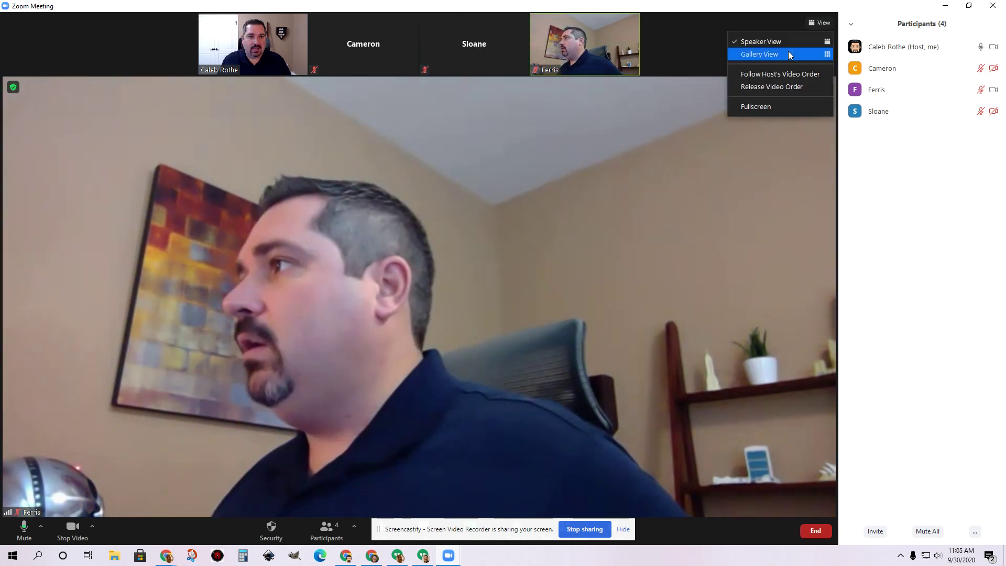
left_click(774, 56)
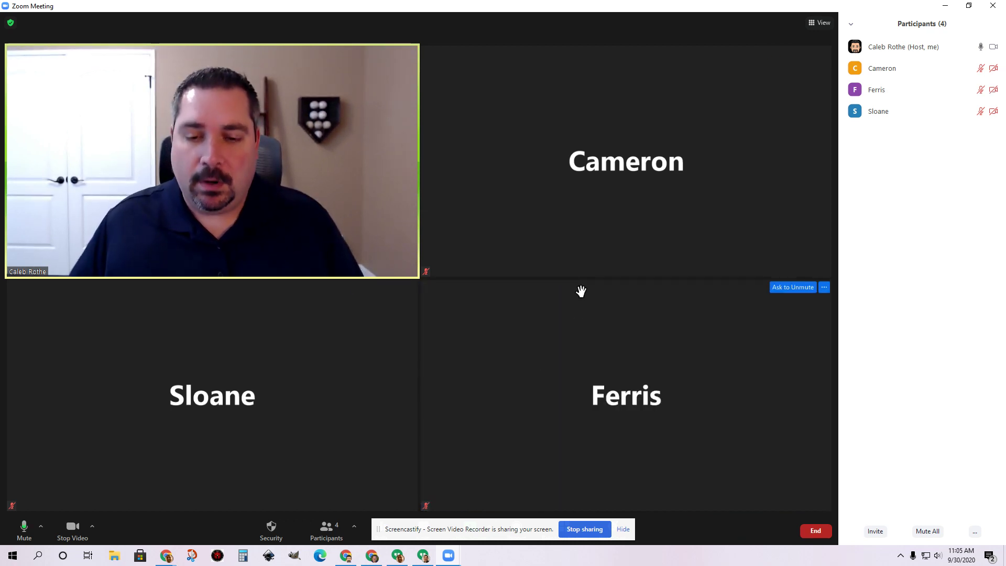
Create one breakout room using the option that lets participants choose their own room
left_click_drag(516, 532, 708, 493)
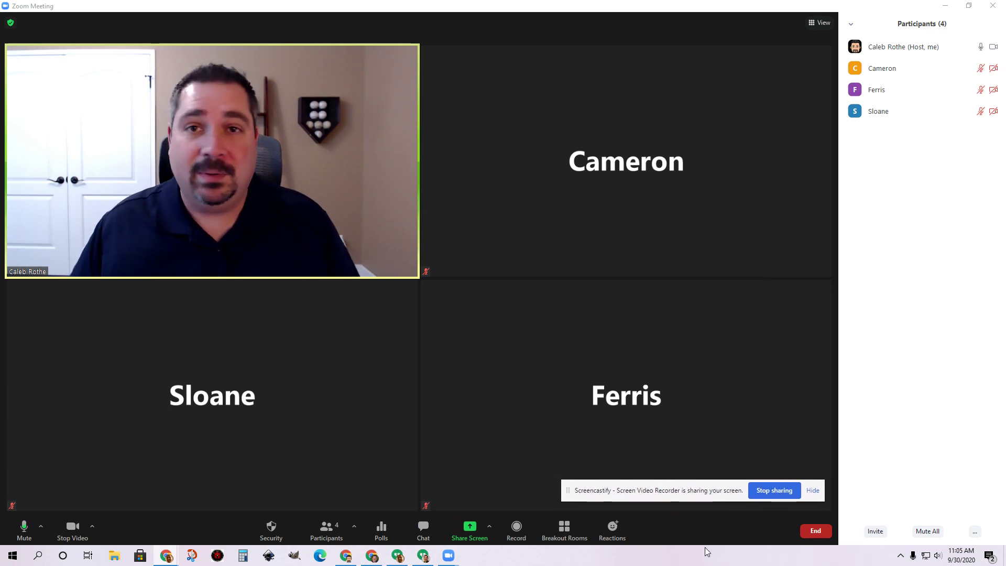
left_click(565, 530)
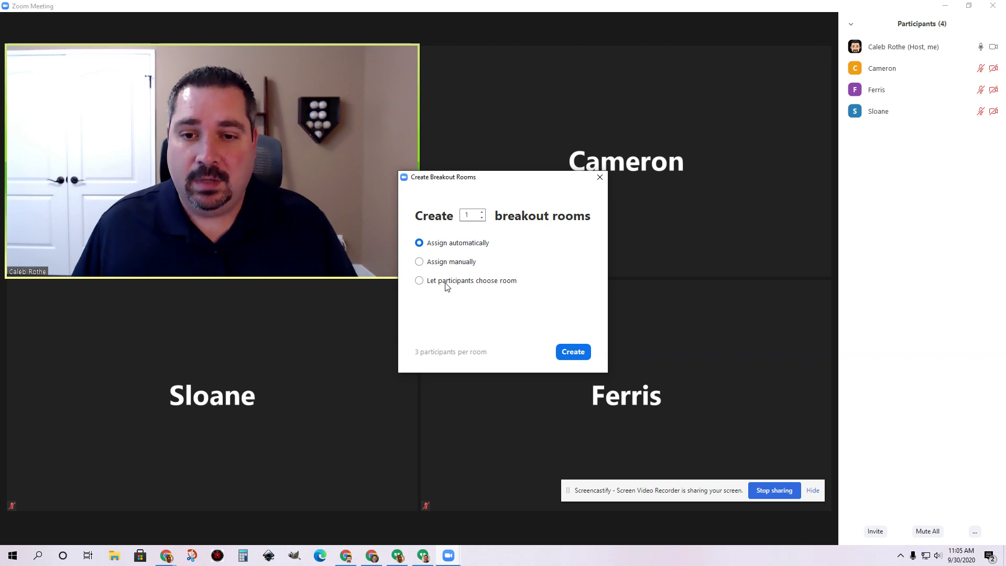
left_click(446, 286)
left_click(572, 354)
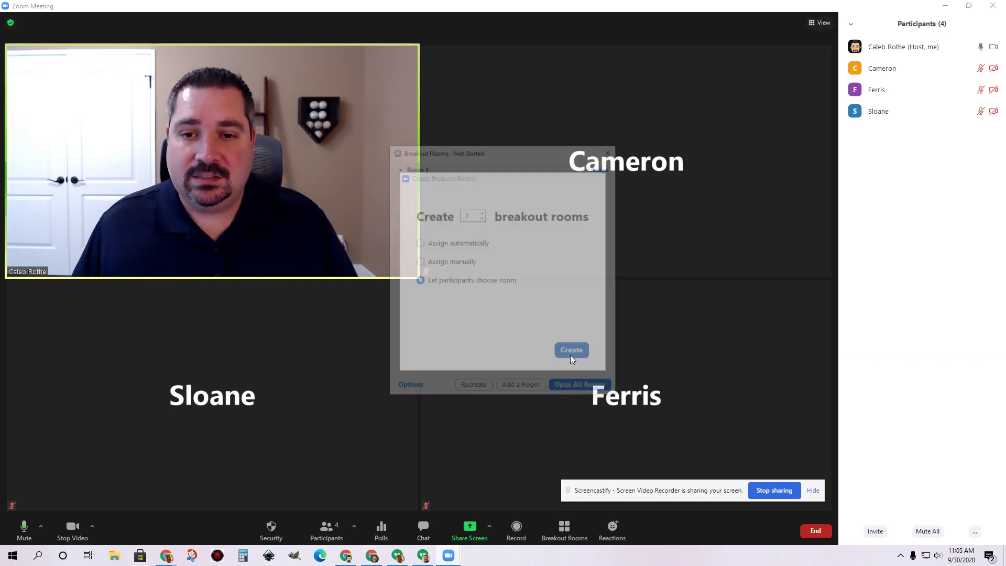
Check which guests can be assigned to Room 1, then add a second breakout room
left_click(602, 168)
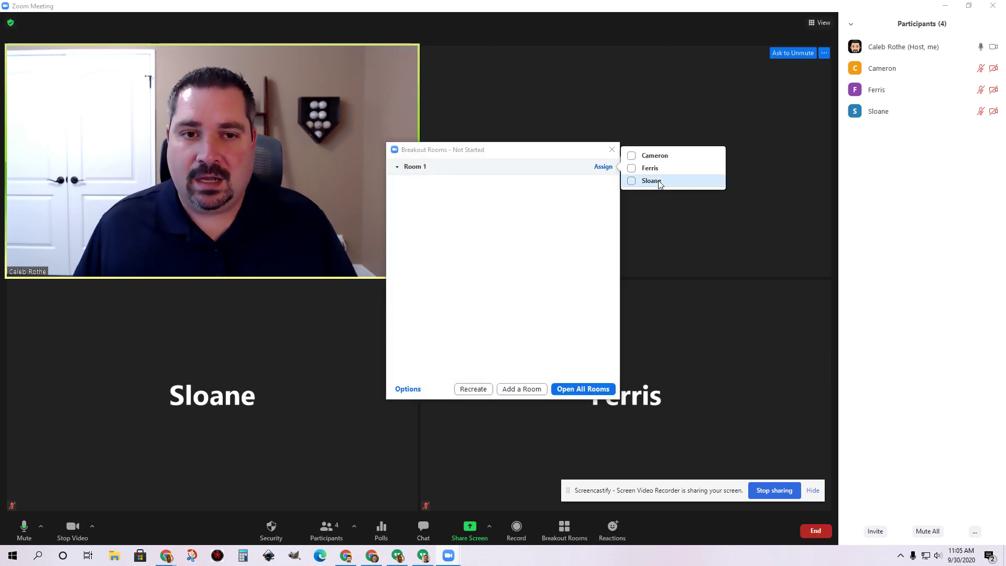
left_click(598, 209)
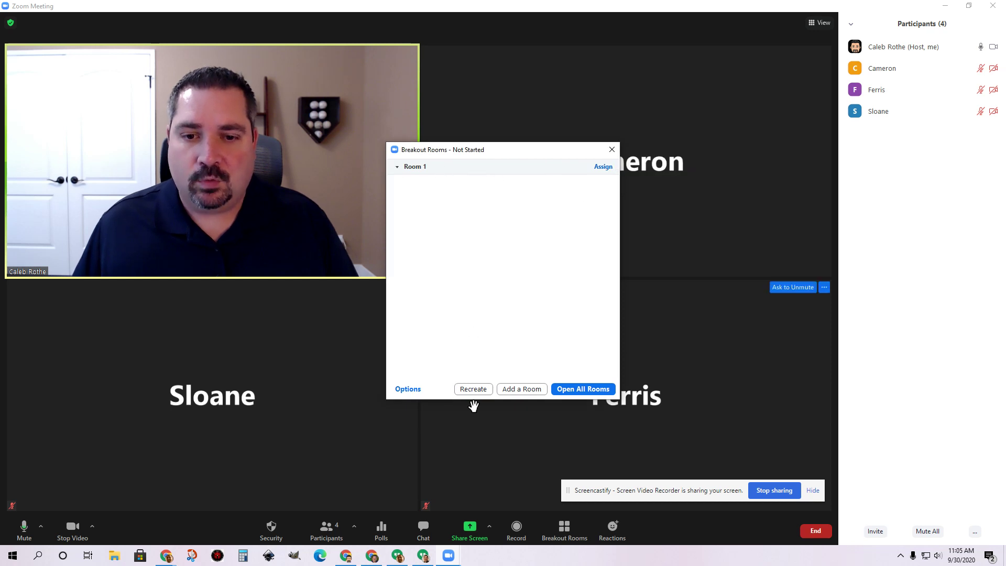
left_click(525, 390)
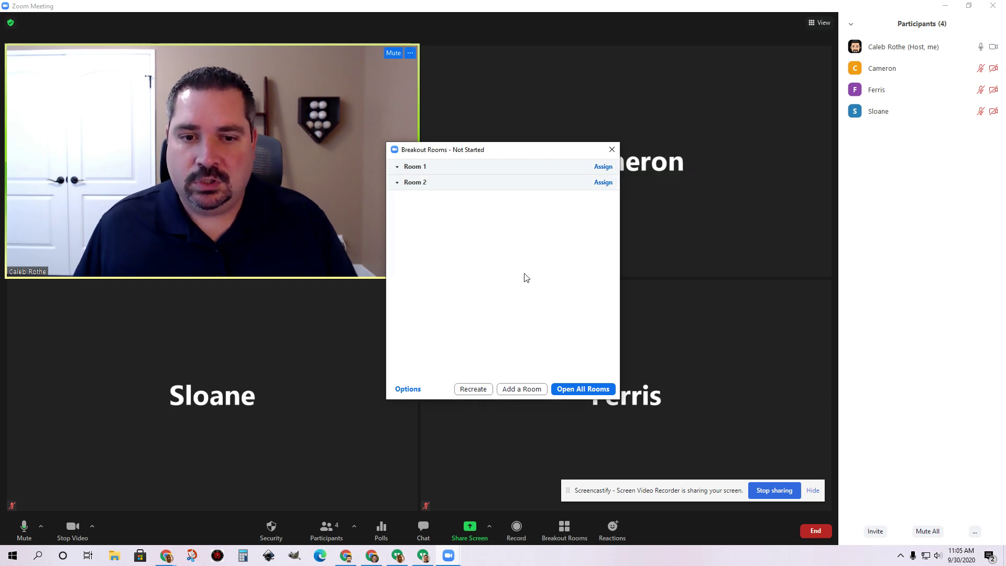
Open both breakout rooms, check the assignment option for an unassigned guest, and close all the rooms again
left_click(583, 389)
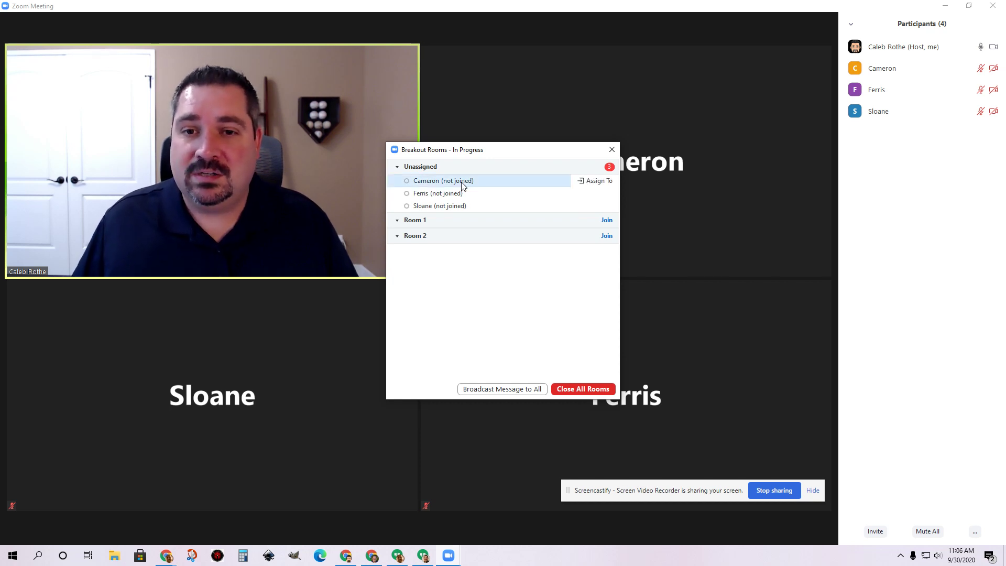
mouse_move(591, 186)
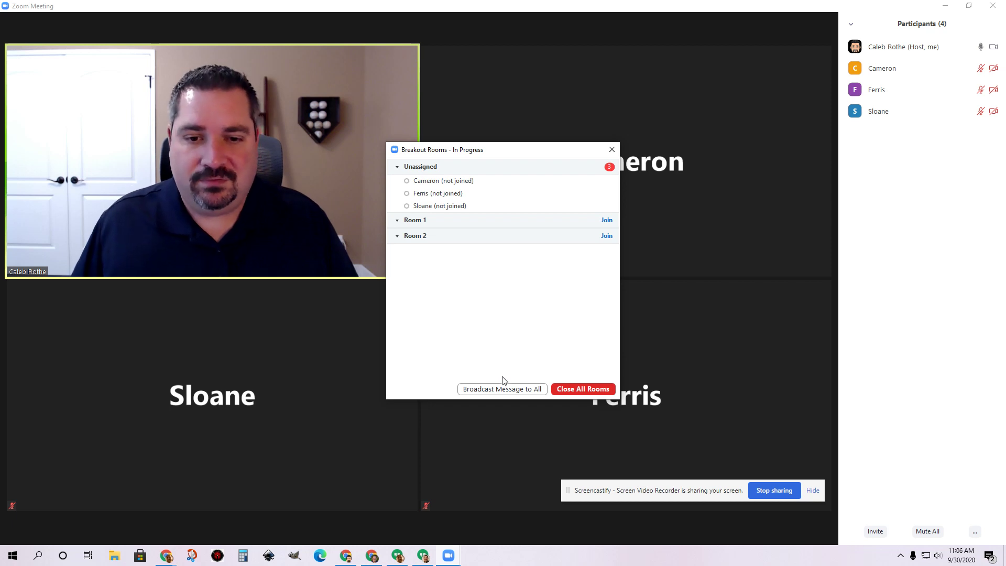
left_click(586, 390)
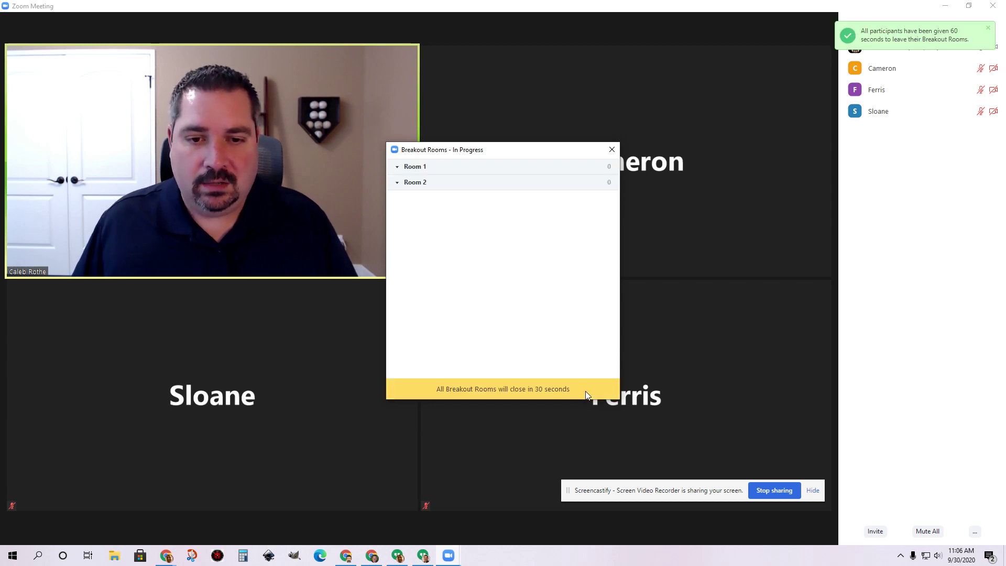
left_click(611, 149)
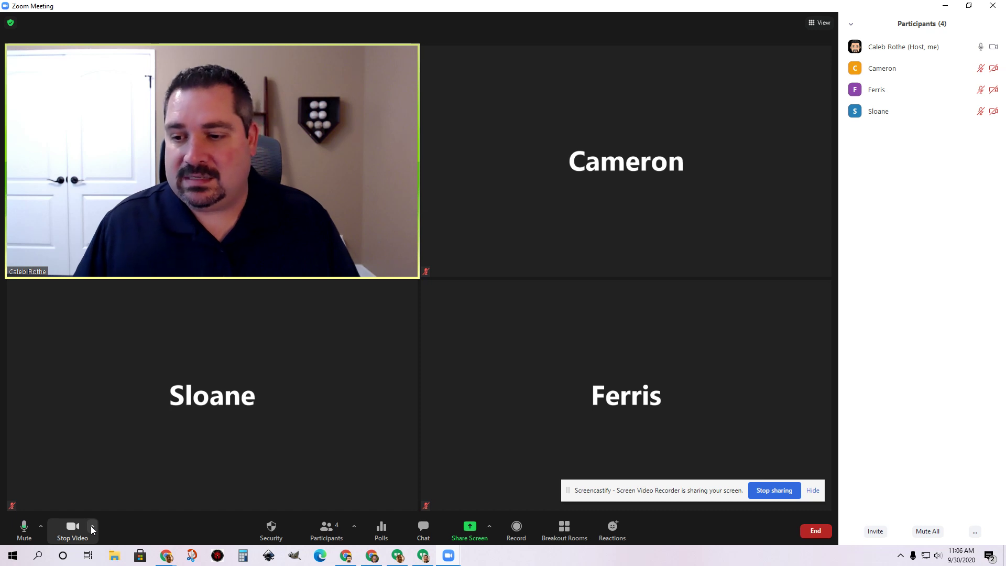
Browse the video filters and apply the pirate hat and eye patch filter to the host's video
left_click(92, 528)
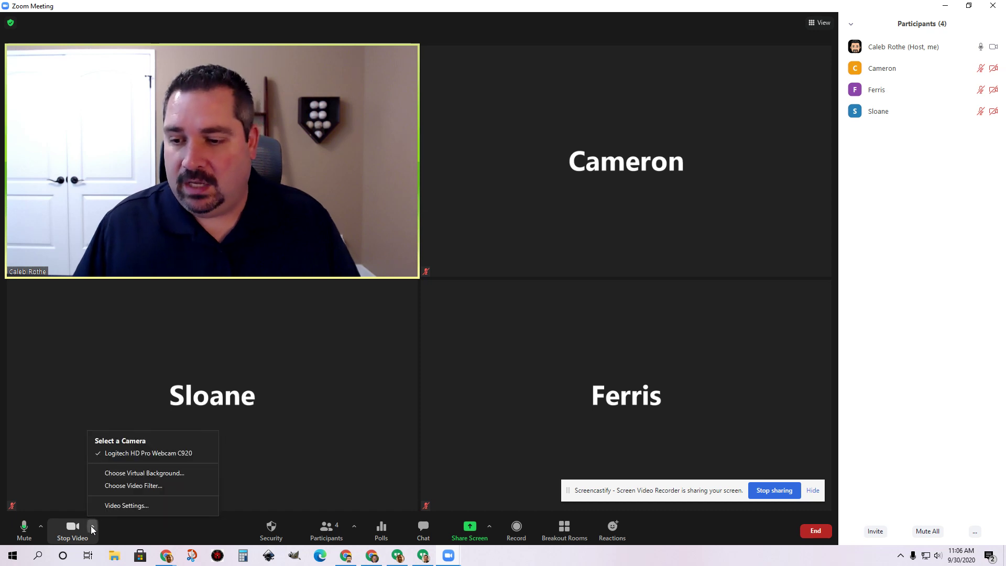
left_click(149, 486)
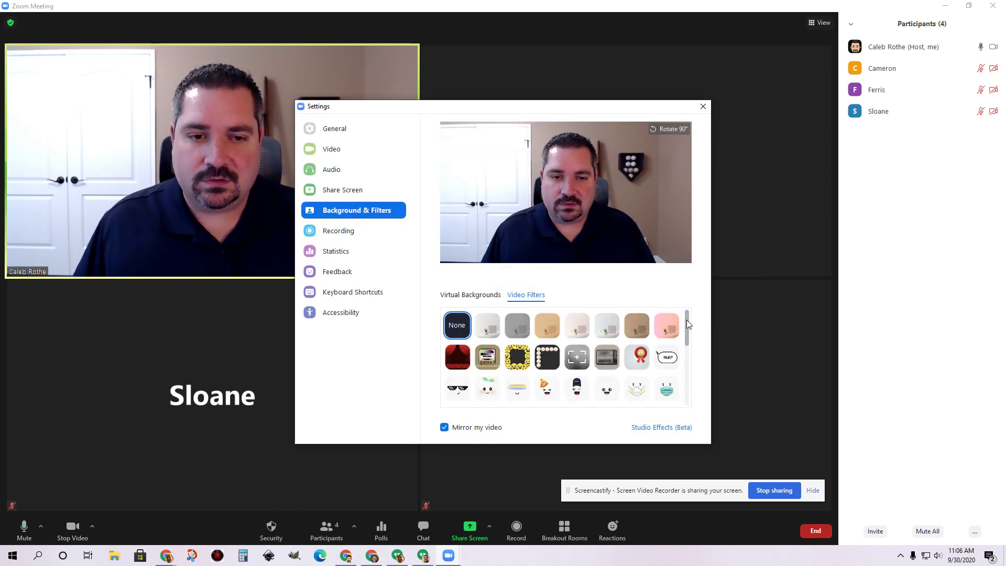
left_click_drag(687, 320, 688, 330)
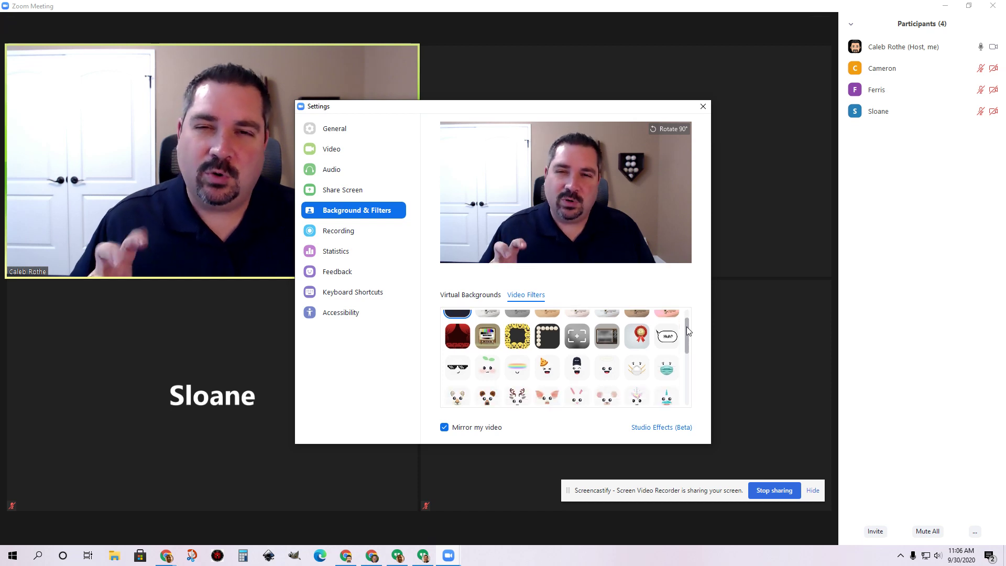
left_click_drag(687, 326, 688, 322)
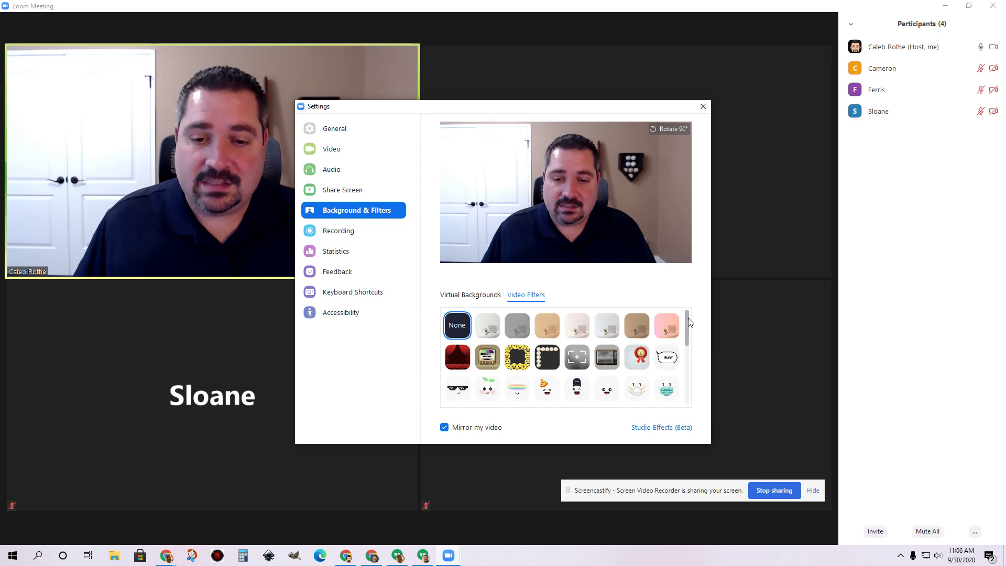
left_click_drag(688, 320, 686, 370)
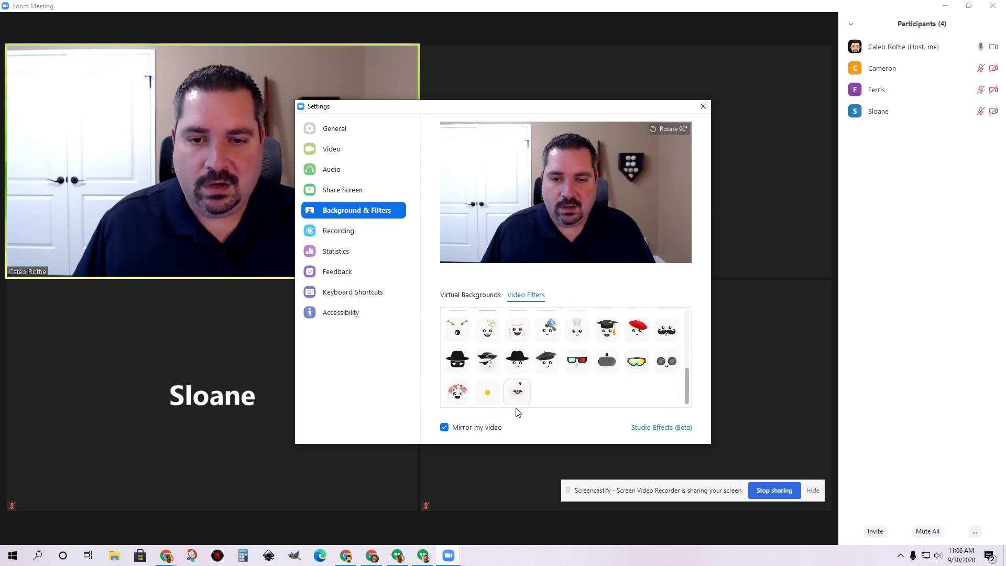
left_click(492, 361)
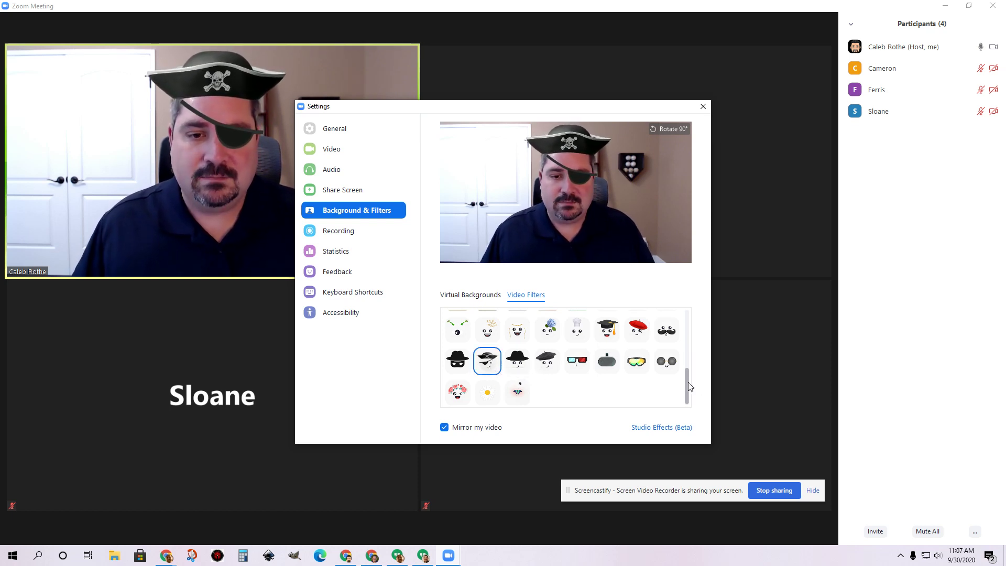
Replace the host's video filter with the pixelated sunglasses and close the settings
left_click_drag(688, 382, 683, 370)
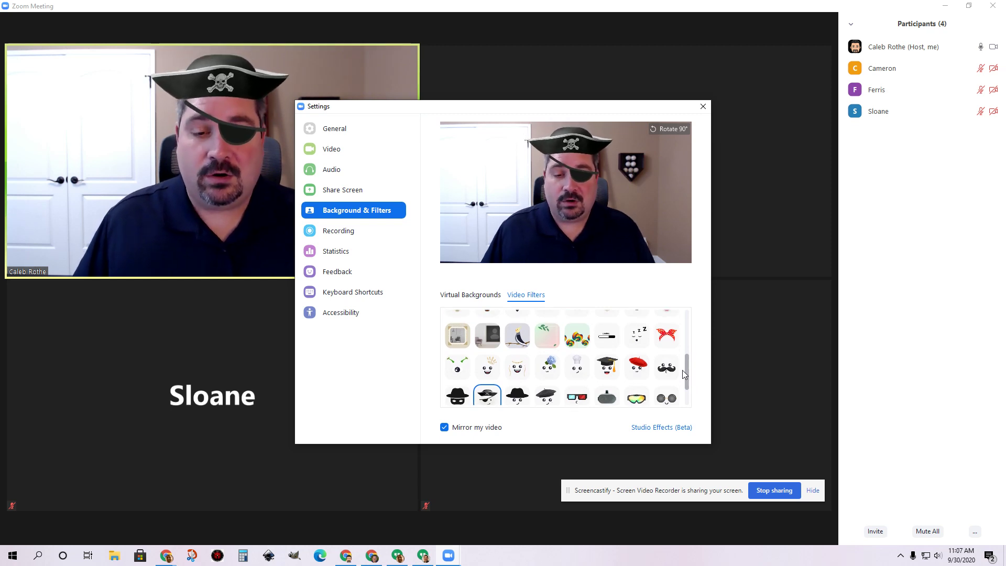
left_click_drag(683, 370, 683, 348)
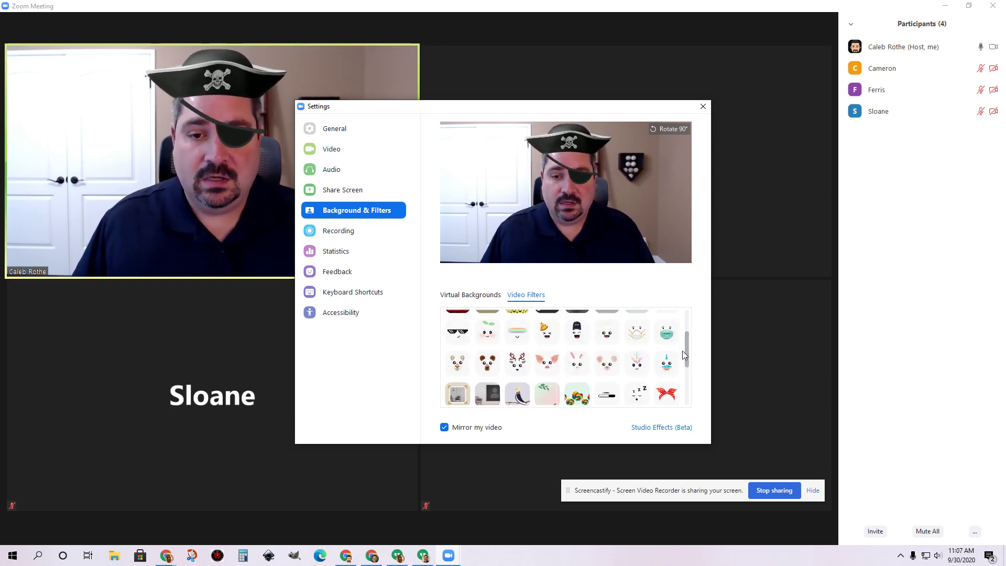
left_click(456, 337)
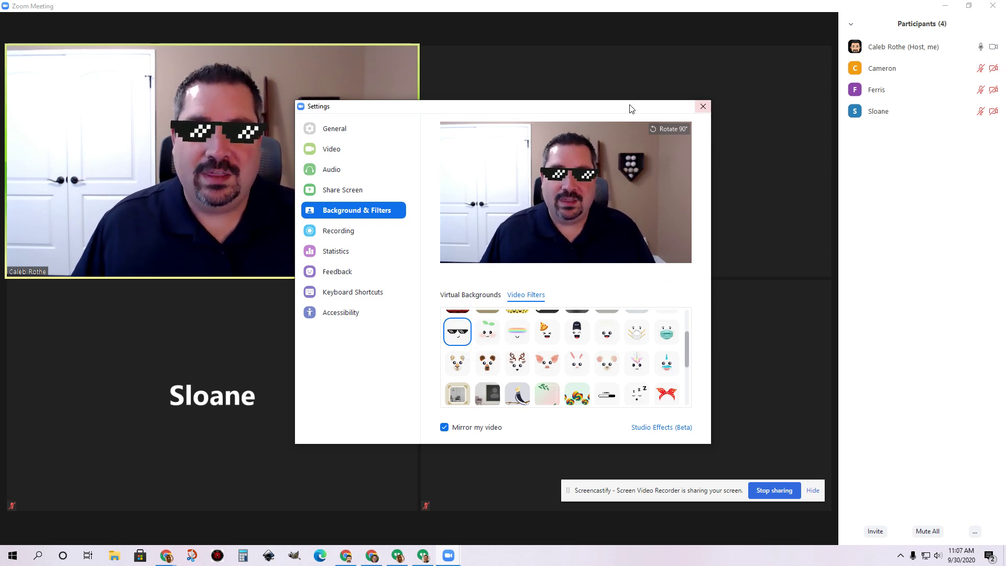
left_click(703, 108)
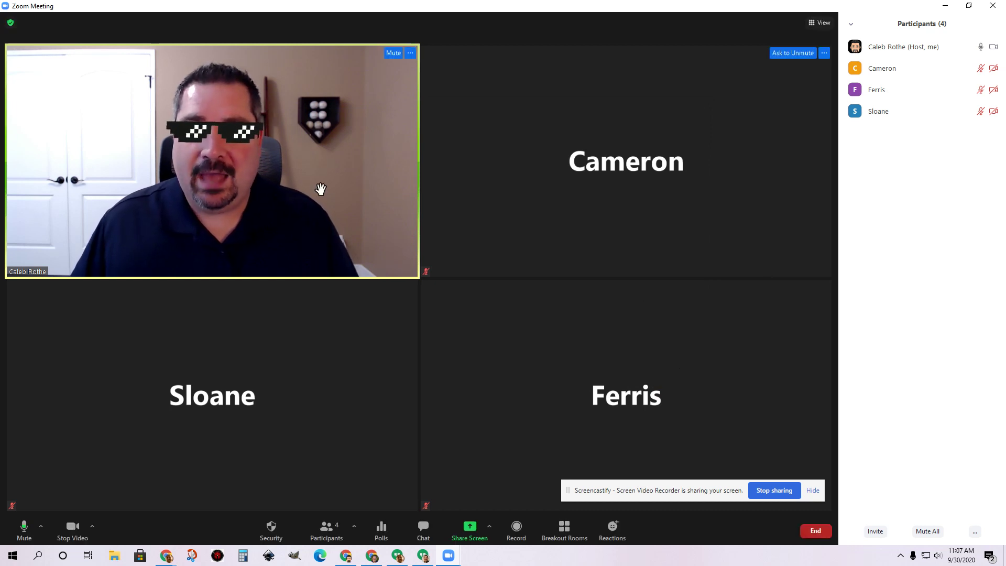
Rearrange the gallery tiles so the host's video is last, in the lower-right tile, and a guest takes the first tile
left_click_drag(321, 189, 325, 388)
left_click_drag(579, 431, 314, 207)
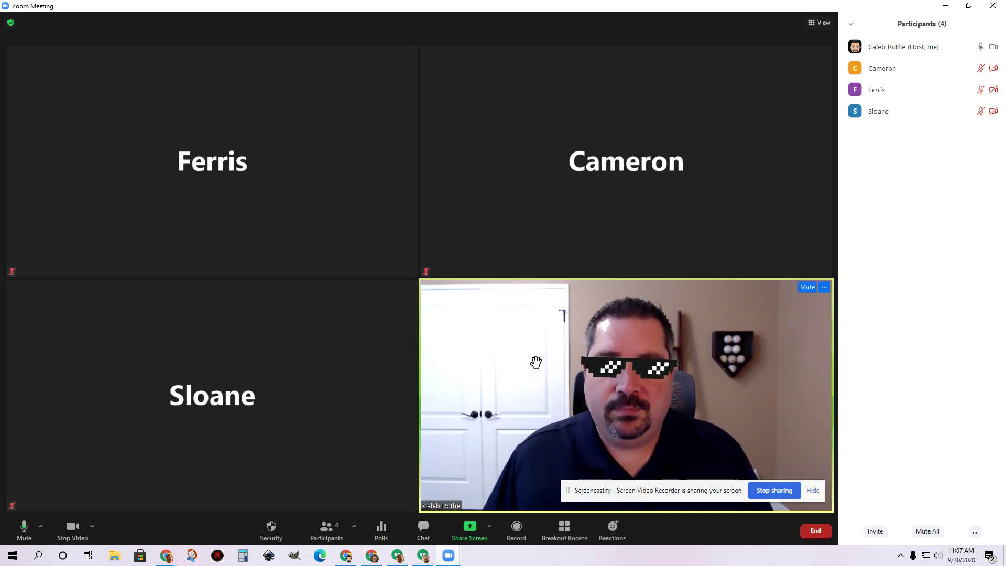
Review the breakout room setup once more without starting the rooms
left_click(566, 529)
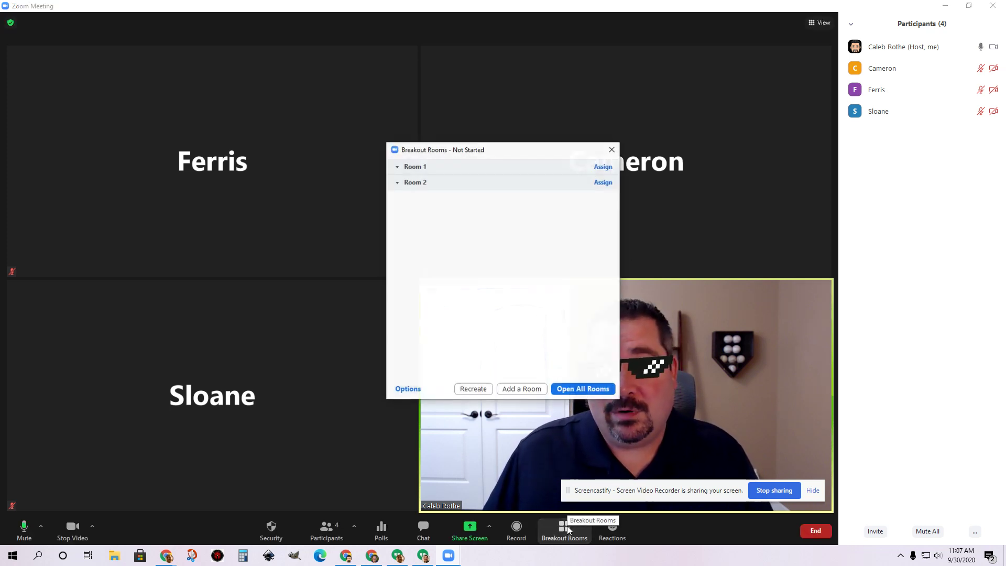
left_click(613, 151)
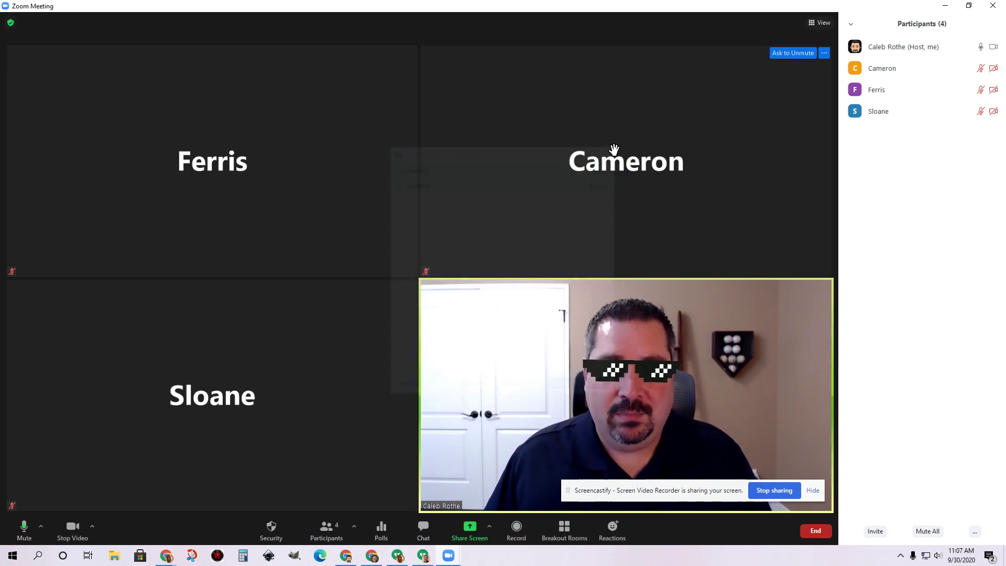